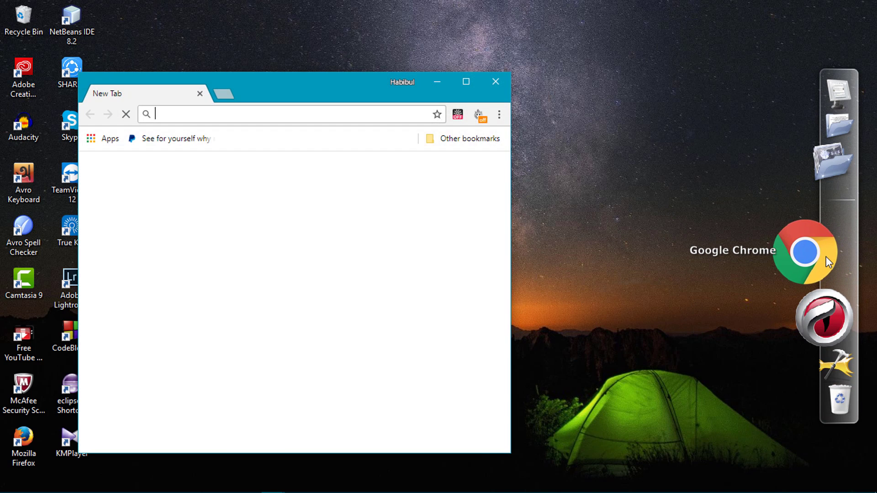
Maximize the Chrome window and go to tubebuddy.com.
{"action": "left_click", "coordinate": [466, 83]}
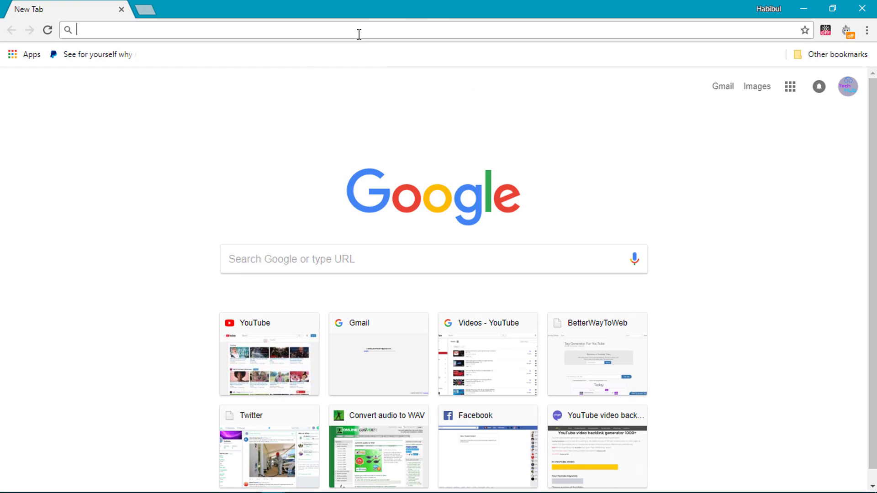
{"action": "type", "text": "tube"}
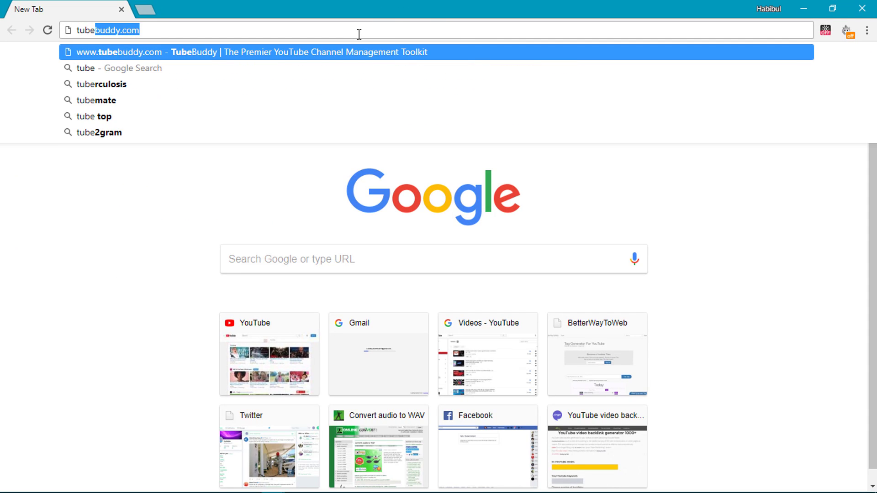
{"action": "type", "text": "buddy"}
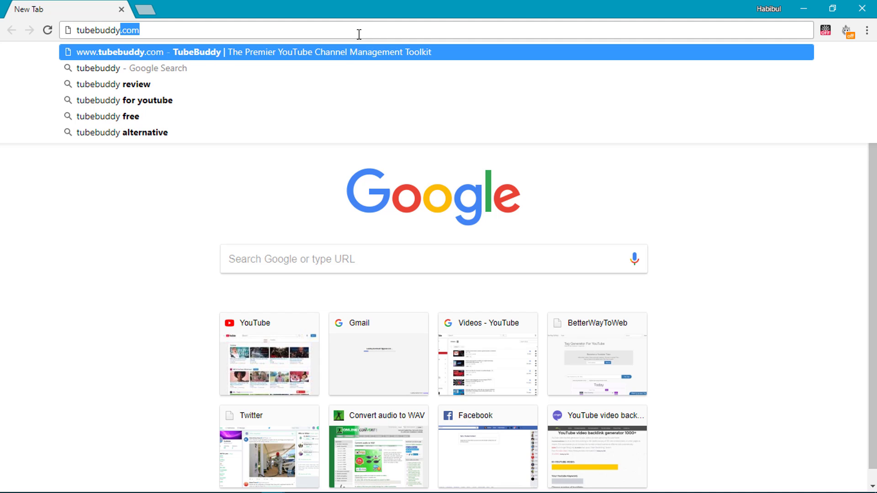
{"action": "type", "text": ".com"}
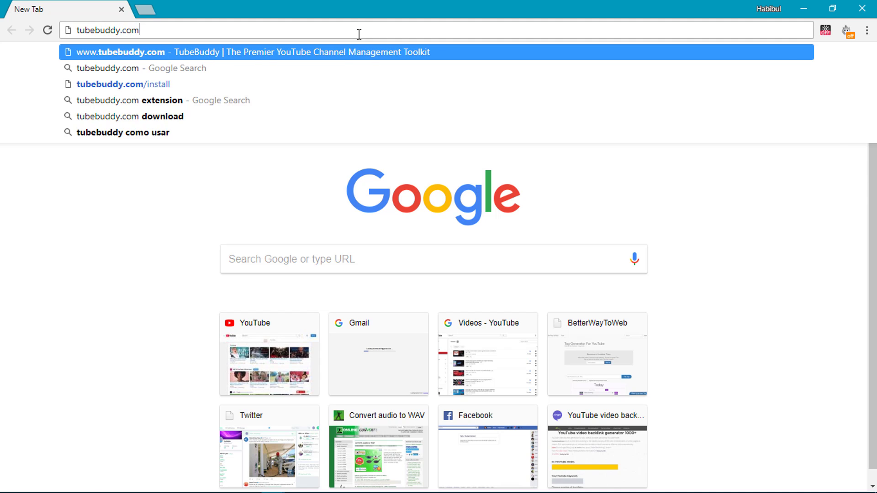
{"action": "key", "text": "Return"}
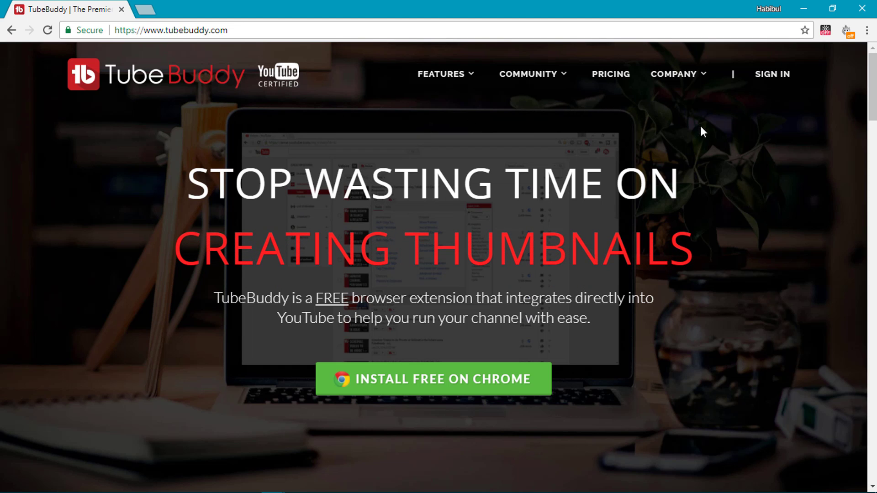
Open the TubeBuddy for YouTube Chrome Web Store listing via Install Free on Chrome and start adding it.
{"action": "left_click", "coordinate": [442, 387]}
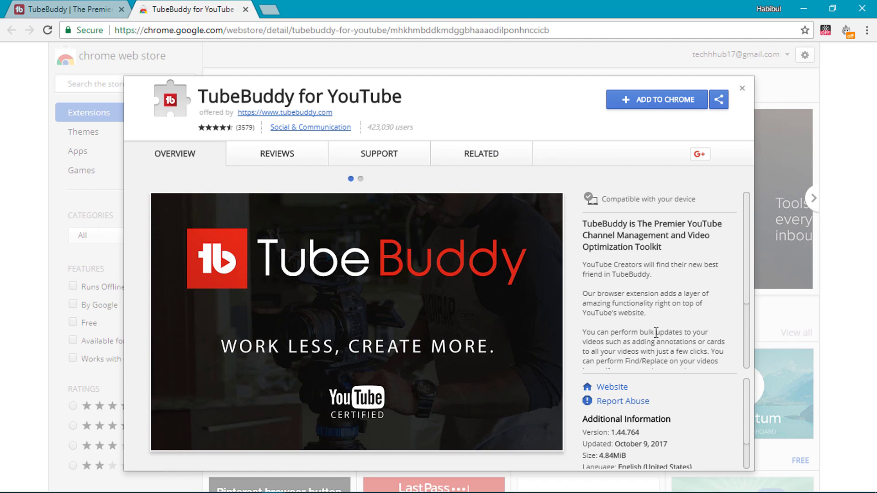
{"action": "scroll", "coordinate": [657, 332], "scroll_direction": "down", "scroll_amount": 3}
{"action": "scroll", "coordinate": [669, 423], "scroll_direction": "down", "scroll_amount": 1}
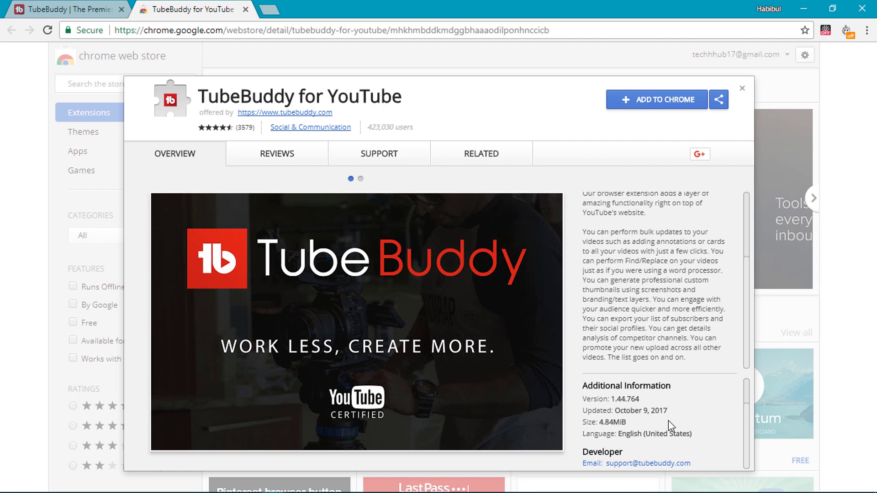
{"action": "double_click", "coordinate": [612, 422]}
{"action": "left_click", "coordinate": [665, 99]}
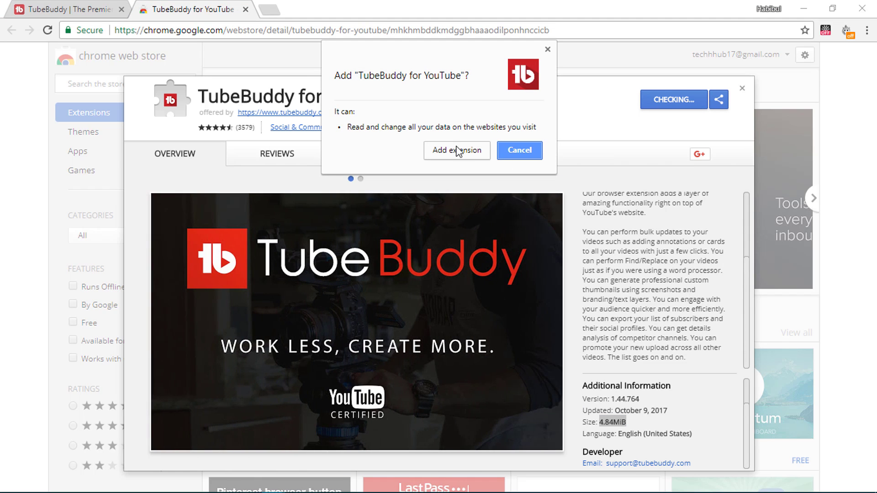
Confirm Add extension for TubeBuddy, close its detail view, and bring up the toolbar icon's options.
{"action": "left_click", "coordinate": [463, 152]}
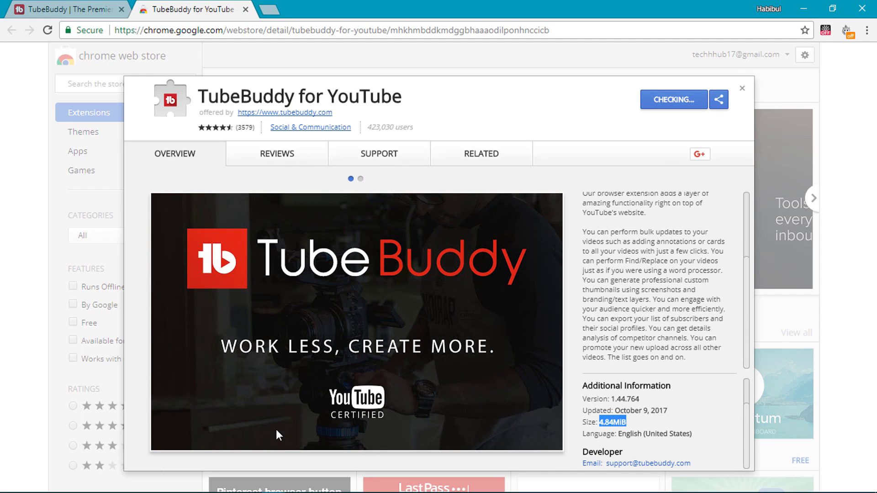
{"action": "left_click", "coordinate": [741, 89]}
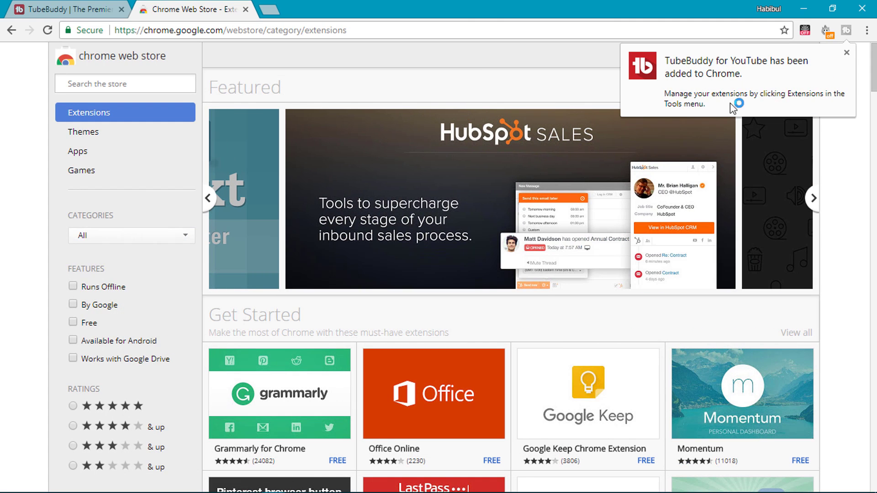
{"action": "right_click", "coordinate": [847, 31]}
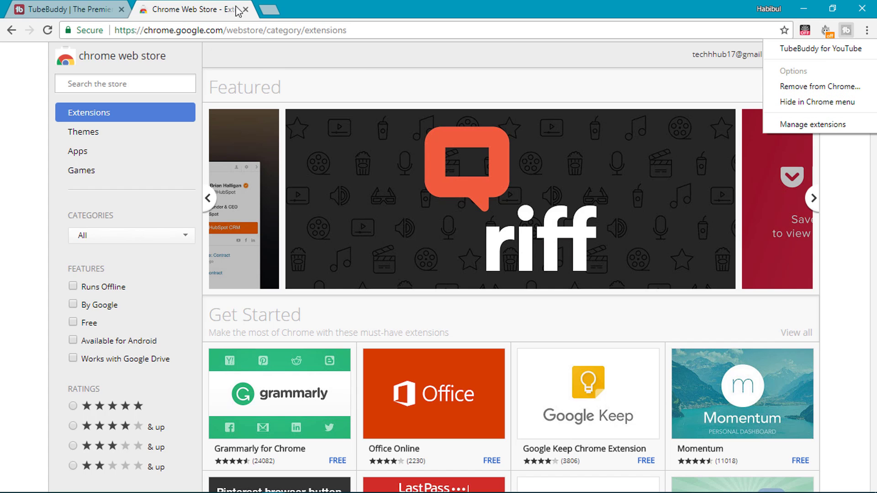
Dismiss the extension options and open YouTube in a new tab from the most-visited shortcuts.
{"action": "left_click", "coordinate": [268, 14]}
{"action": "left_click", "coordinate": [269, 11]}
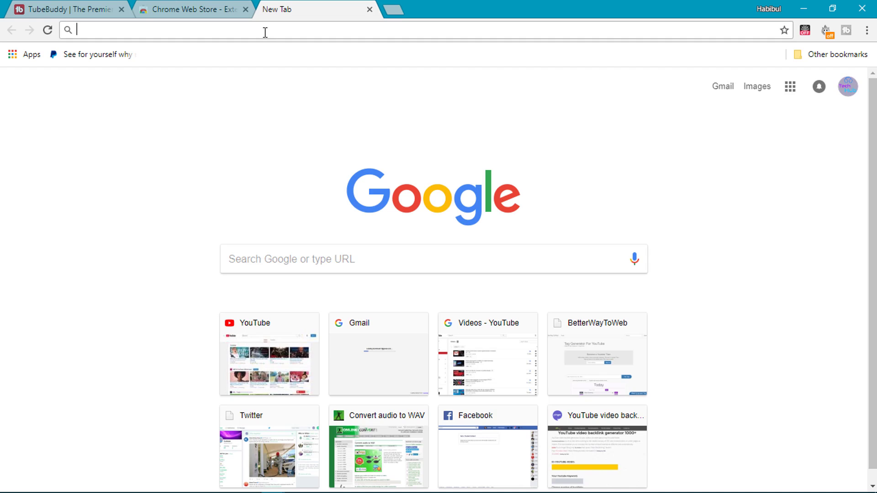
{"action": "type", "text": "yo"}
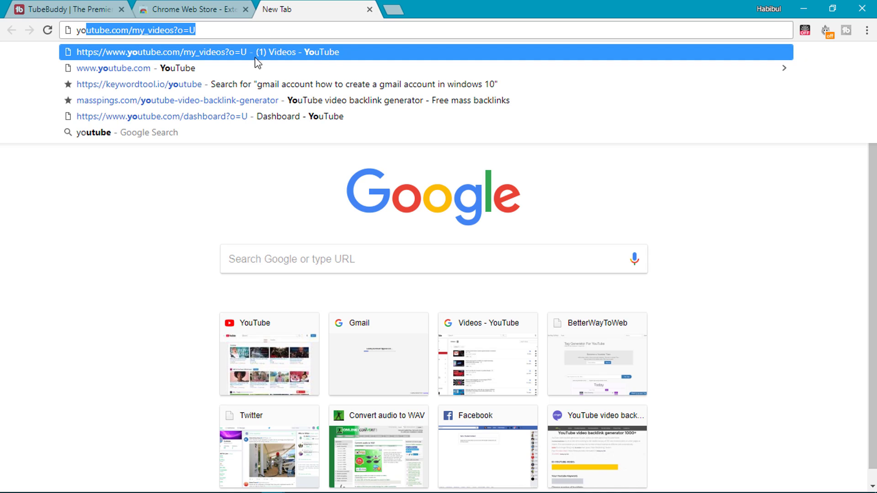
{"action": "left_click", "coordinate": [264, 348]}
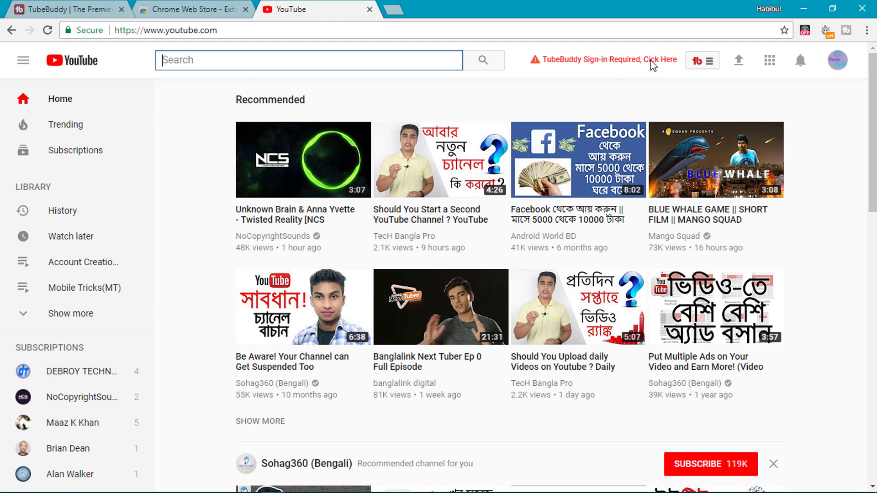
Sign in to TubeBuddy through YouTube using the Tech Hub Google account.
{"action": "left_click", "coordinate": [599, 64]}
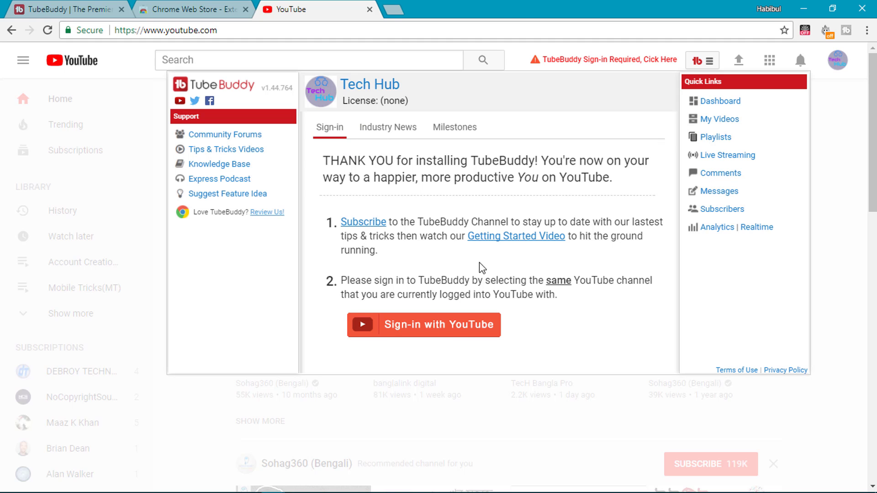
{"action": "left_click", "coordinate": [459, 329]}
{"action": "left_click", "coordinate": [389, 243]}
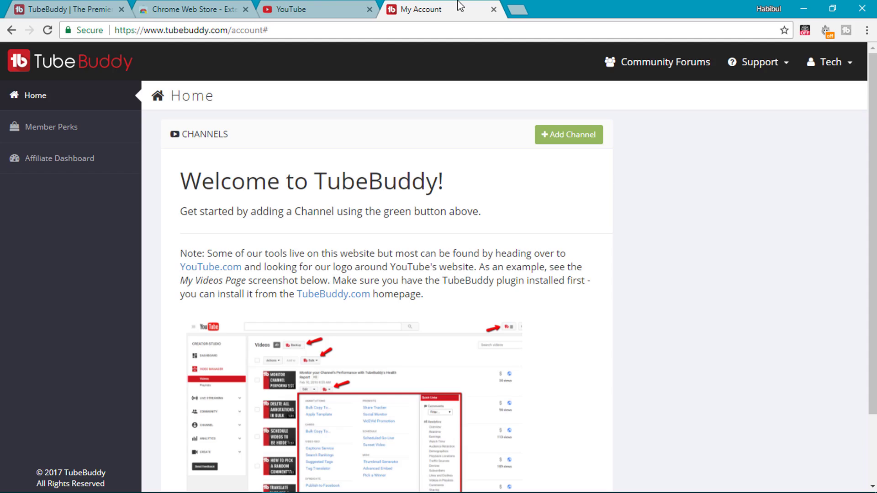
Add the Tech Hub YouTube channel to TubeBuddy and allow the requested access.
{"action": "left_click", "coordinate": [569, 140]}
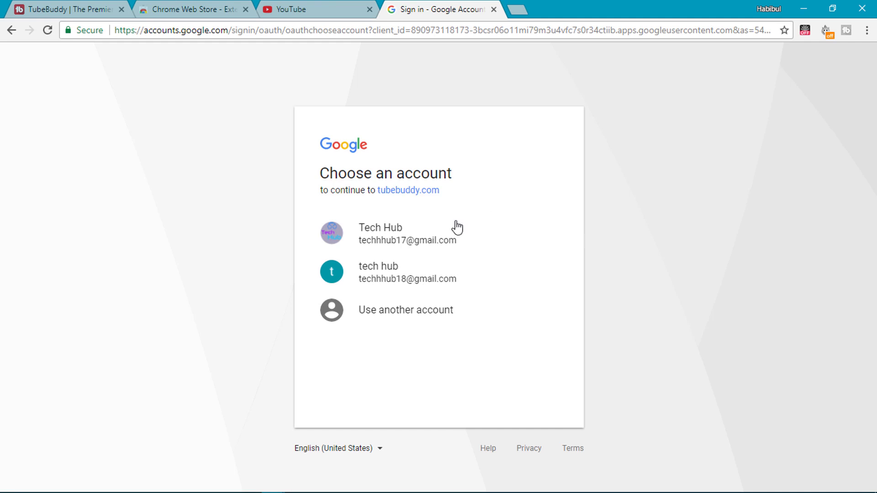
{"action": "left_click", "coordinate": [390, 244]}
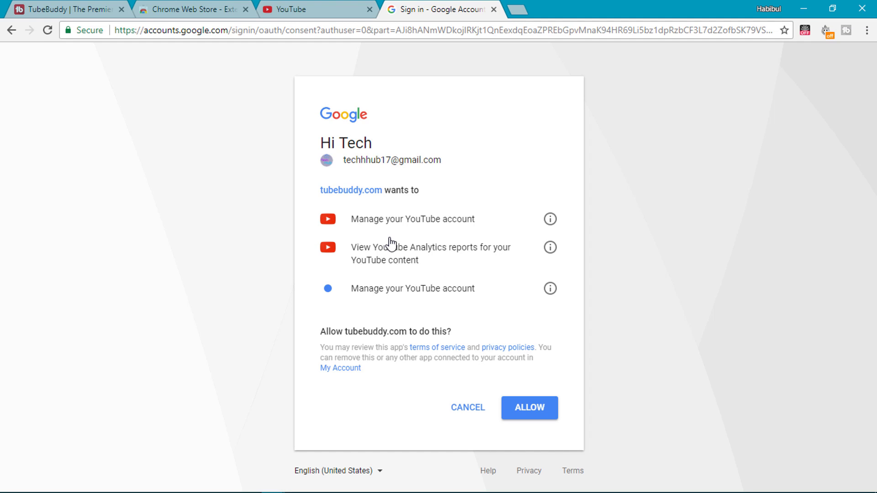
{"action": "left_click", "coordinate": [530, 413]}
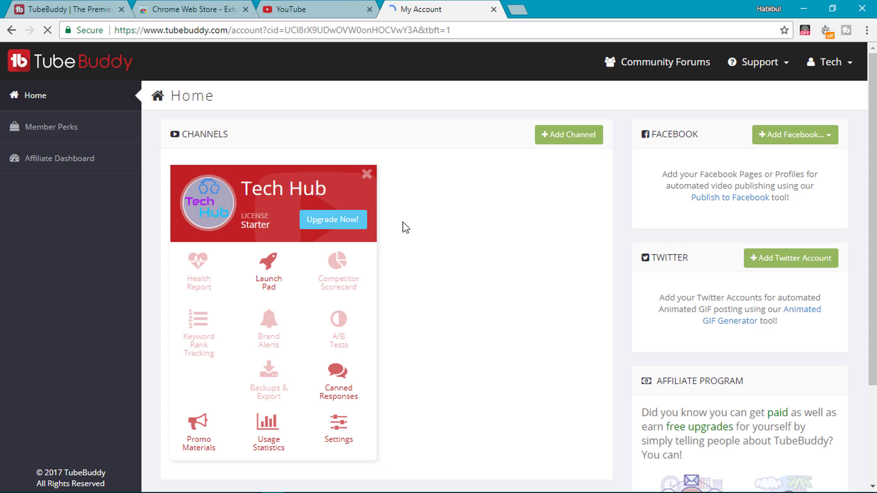
Close the old YouTube tab and open YouTube again from a fresh new tab.
{"action": "scroll", "coordinate": [433, 243], "scroll_direction": "down", "scroll_amount": 3}
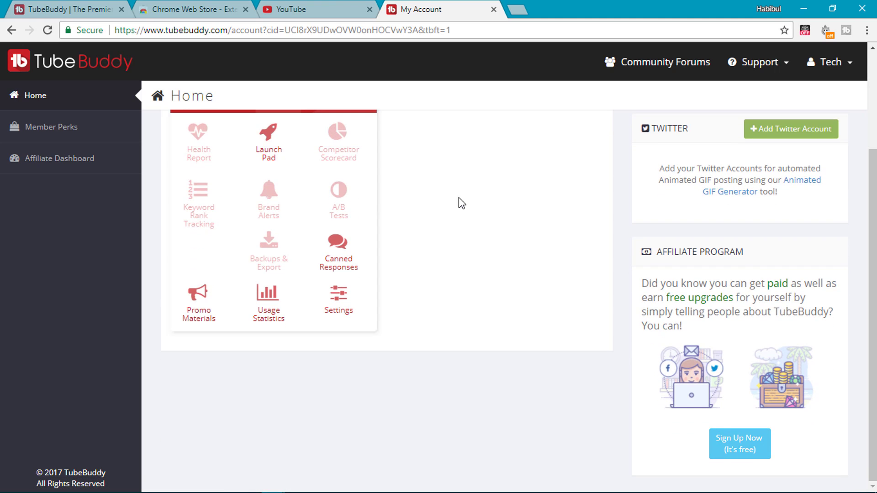
{"action": "scroll", "coordinate": [459, 200], "scroll_direction": "up", "scroll_amount": 3}
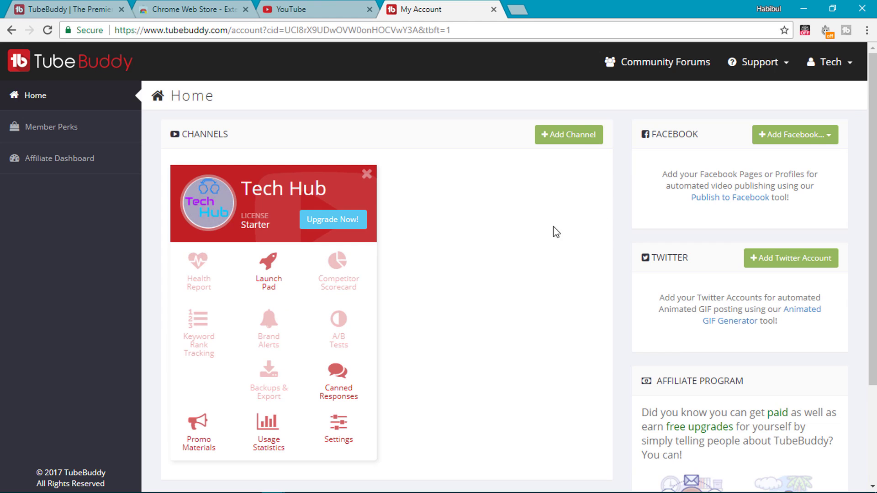
{"action": "left_click", "coordinate": [370, 9]}
{"action": "left_click", "coordinate": [395, 8]}
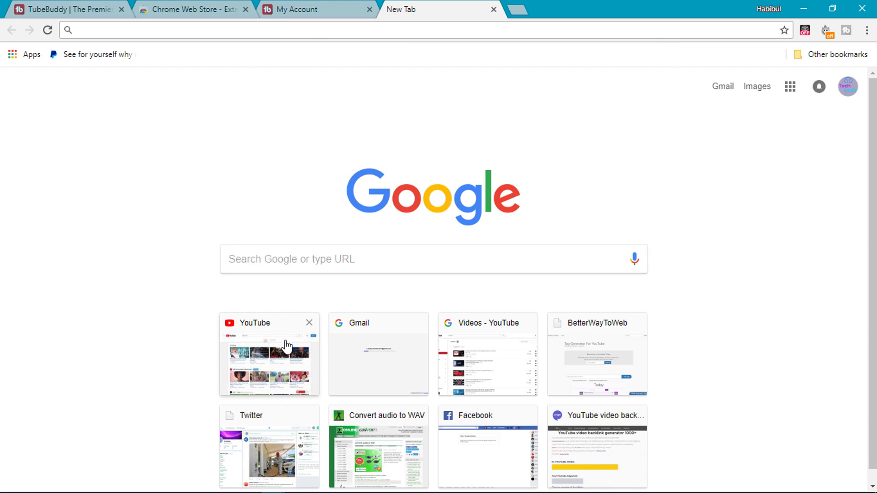
{"action": "left_click", "coordinate": [286, 346]}
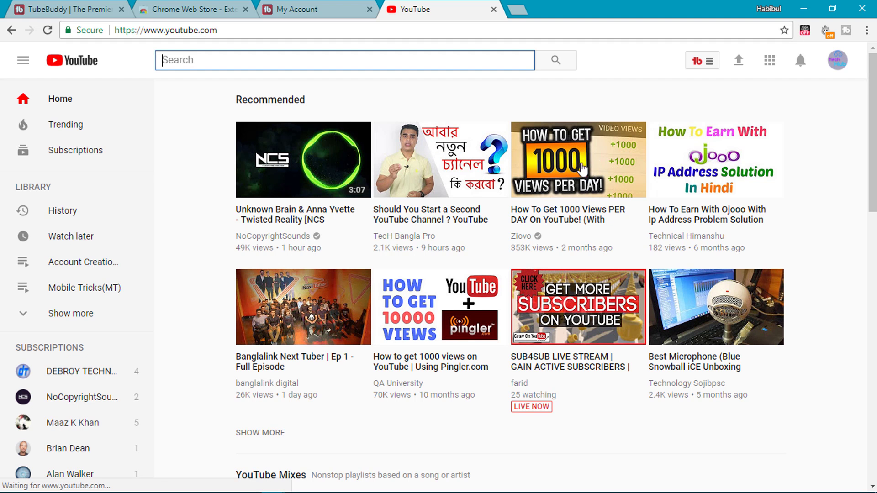
Check the TubeBuddy menu shows the Tech Hub channel with License: Starter, then close it.
{"action": "left_click", "coordinate": [699, 63]}
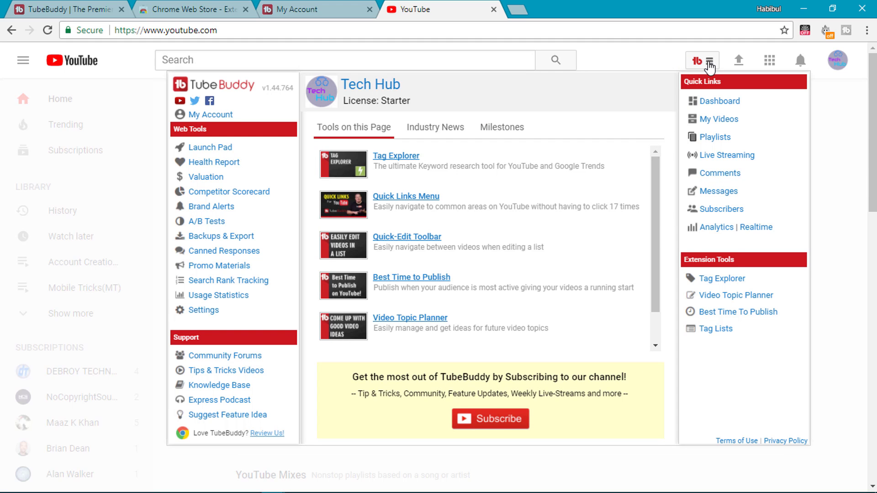
{"action": "left_click", "coordinate": [672, 68]}
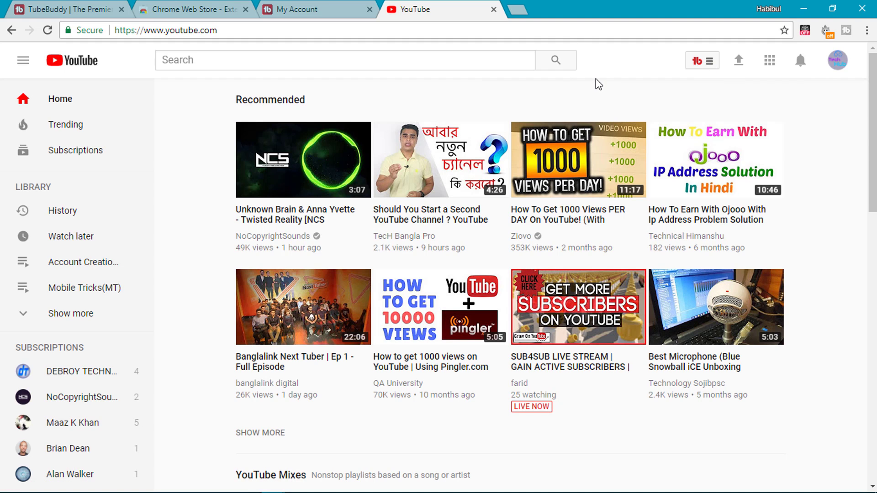